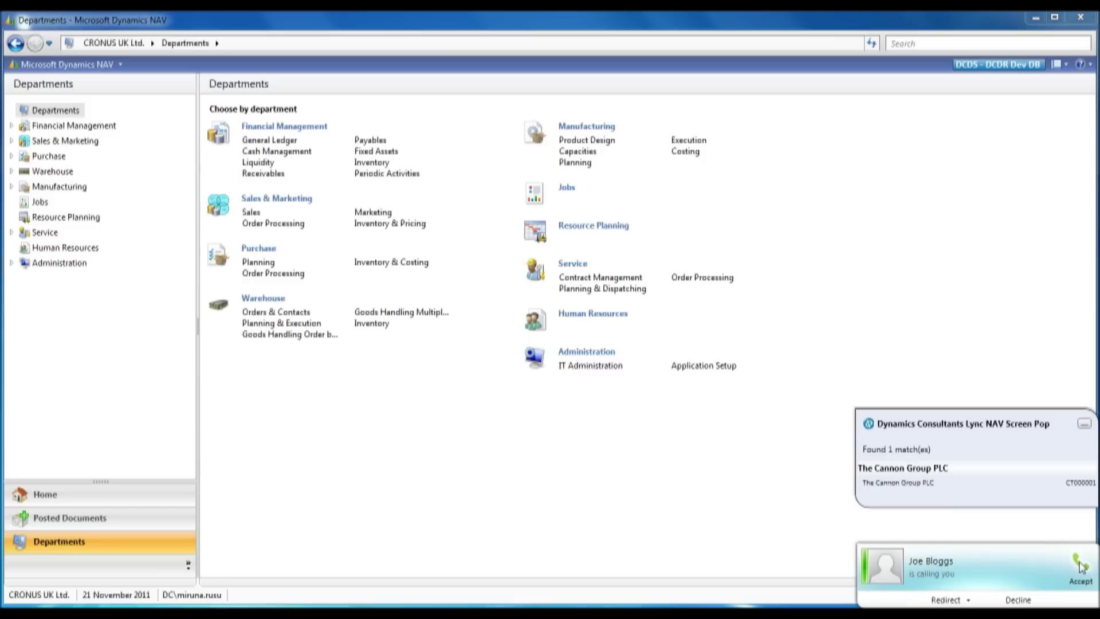
Answer the incoming Lync call from Joe Bloggs, matched to The Cannon Group PLC
click(1081, 562)
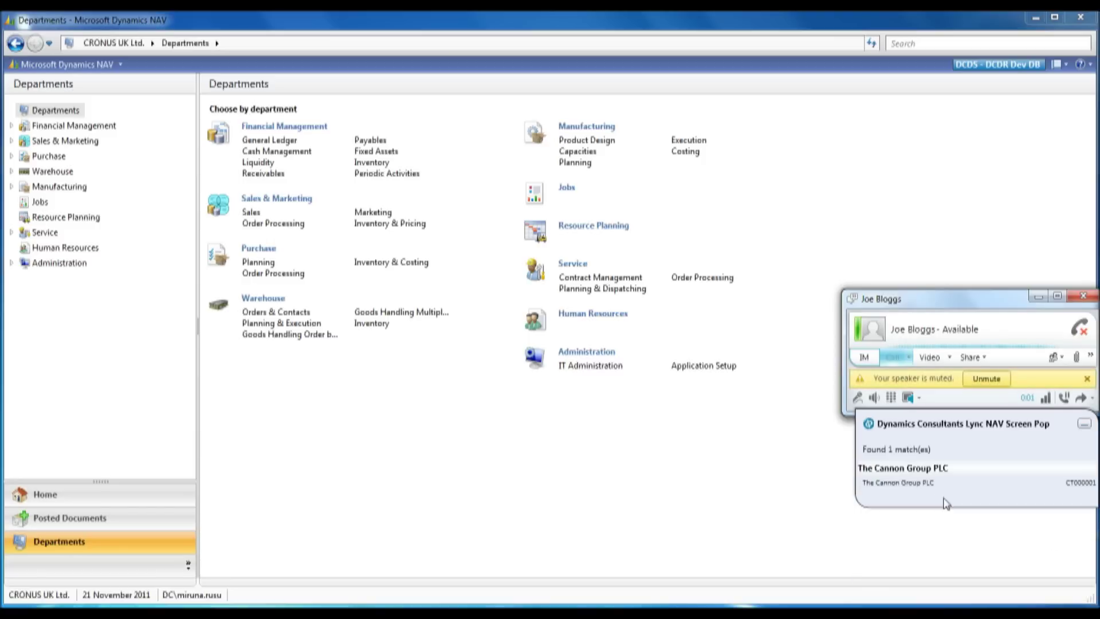
Open The Cannon Group PLC's call record and create a new contact related to it
click(898, 483)
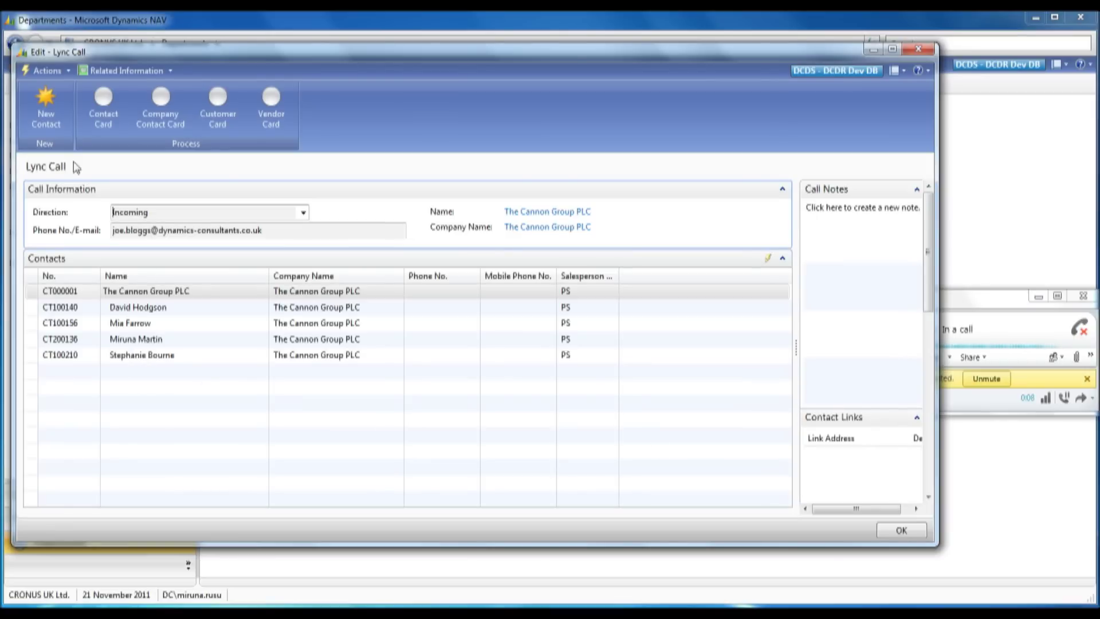
click(45, 112)
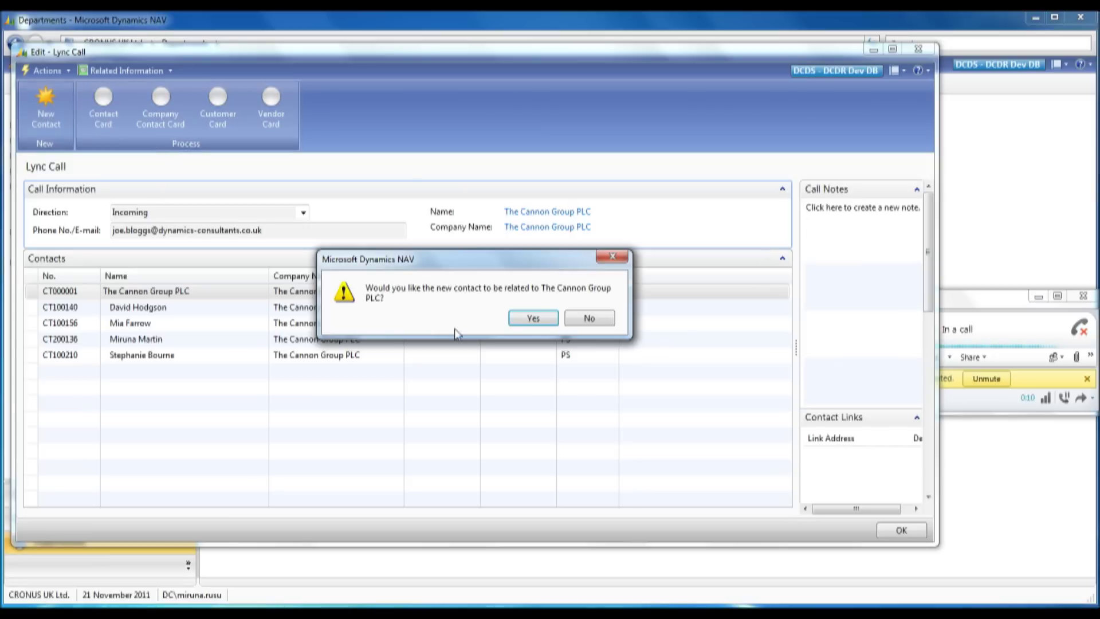
click(530, 319)
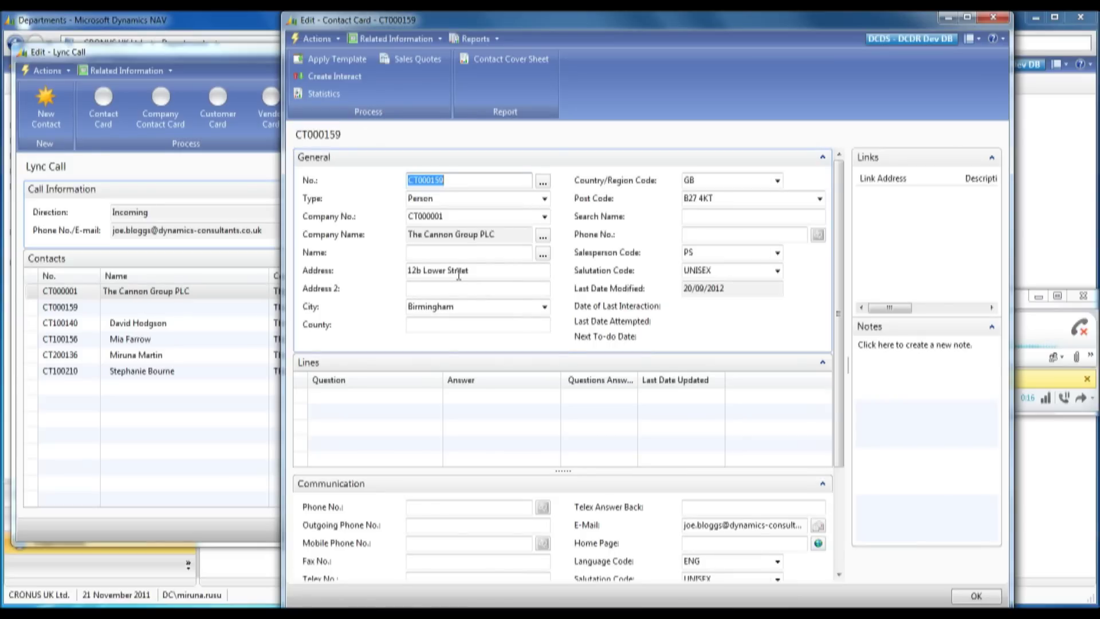
Name new contact CT000159 'Joe Bloggs' and save it
click(438, 253)
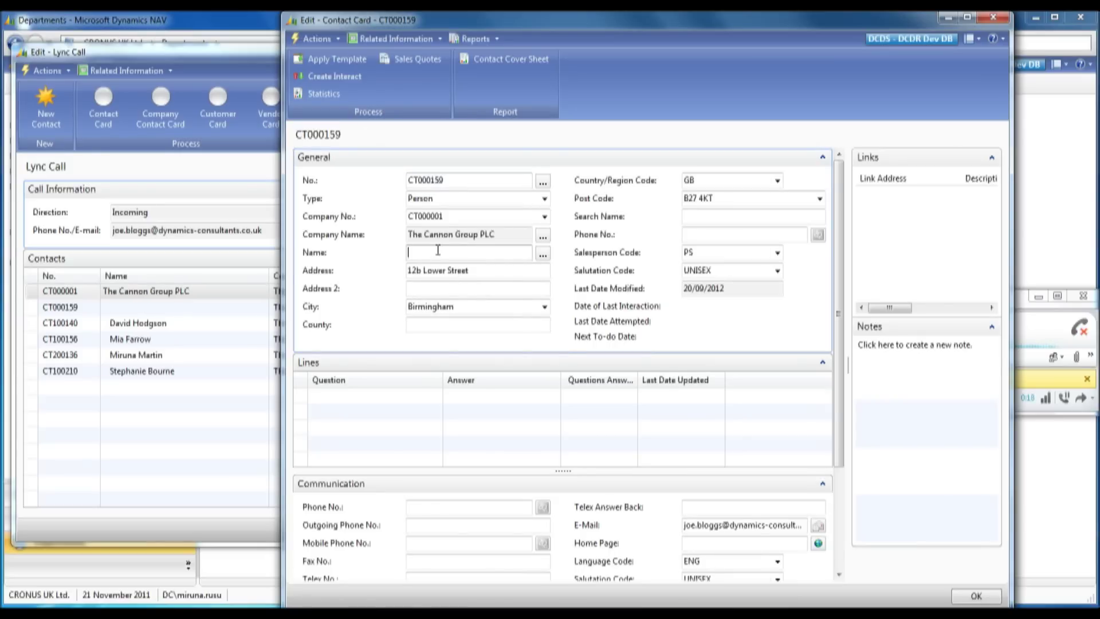
text(Joe B)
text(loggs)
click(976, 596)
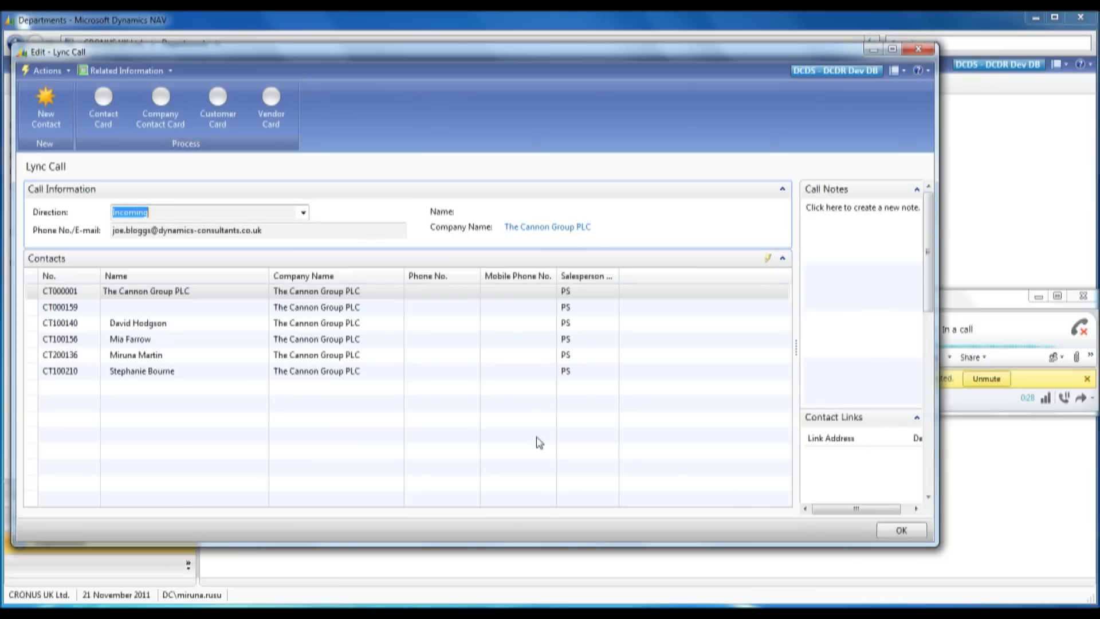
Save a call note about deliveries for order SO-2374 to a chosen recipient and close the call record
drag(797, 352, 710, 332)
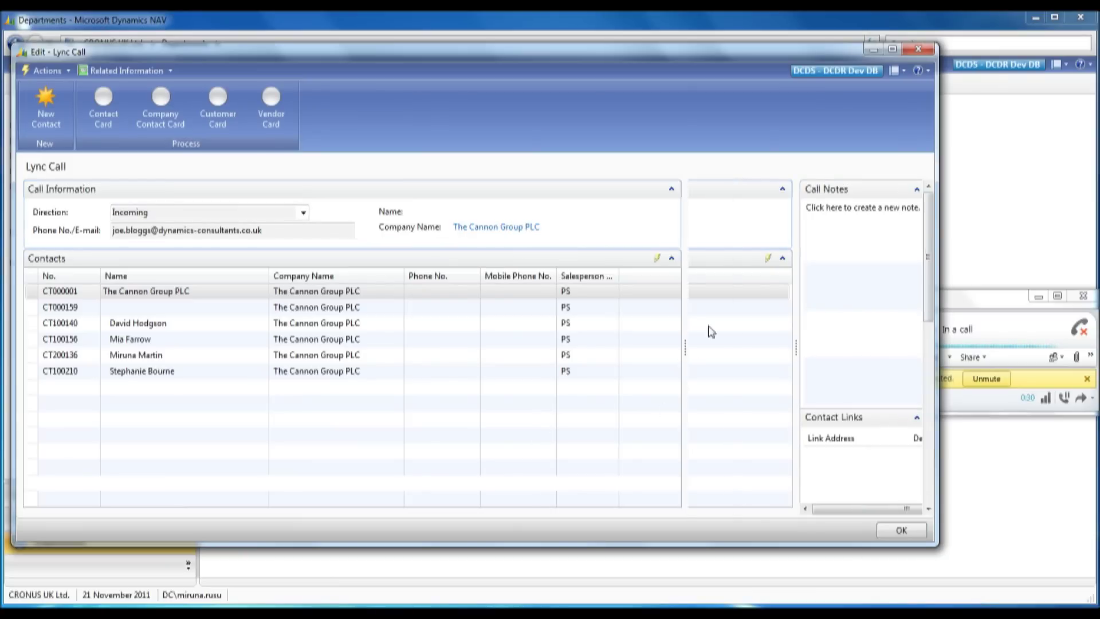
click(750, 213)
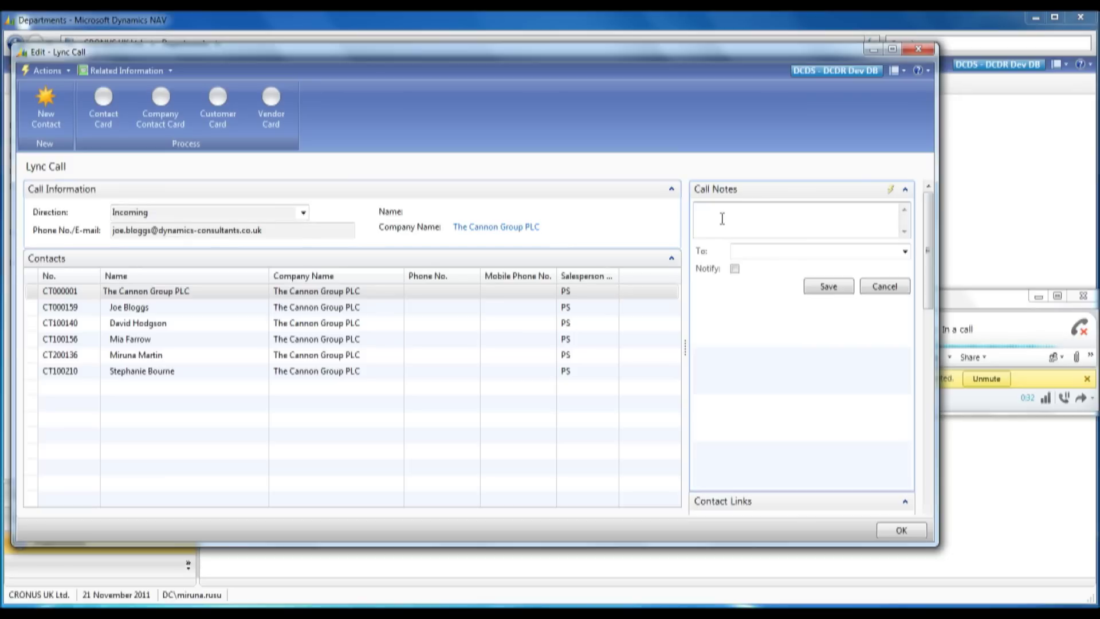
text(please c)
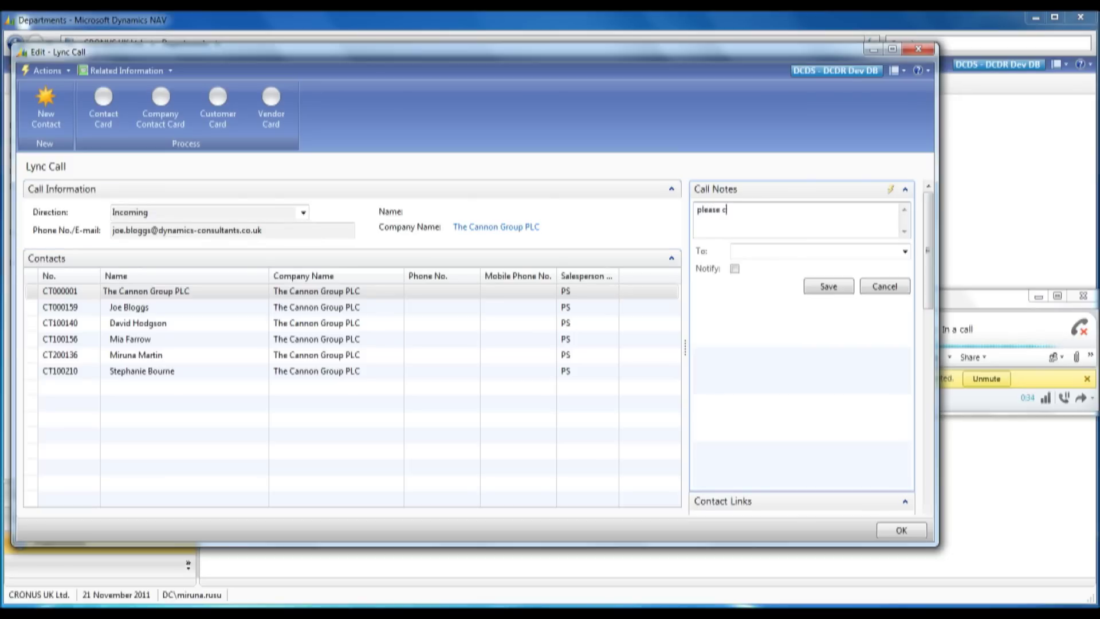
text(all re deli)
text(veries for or)
text(der SO-2)
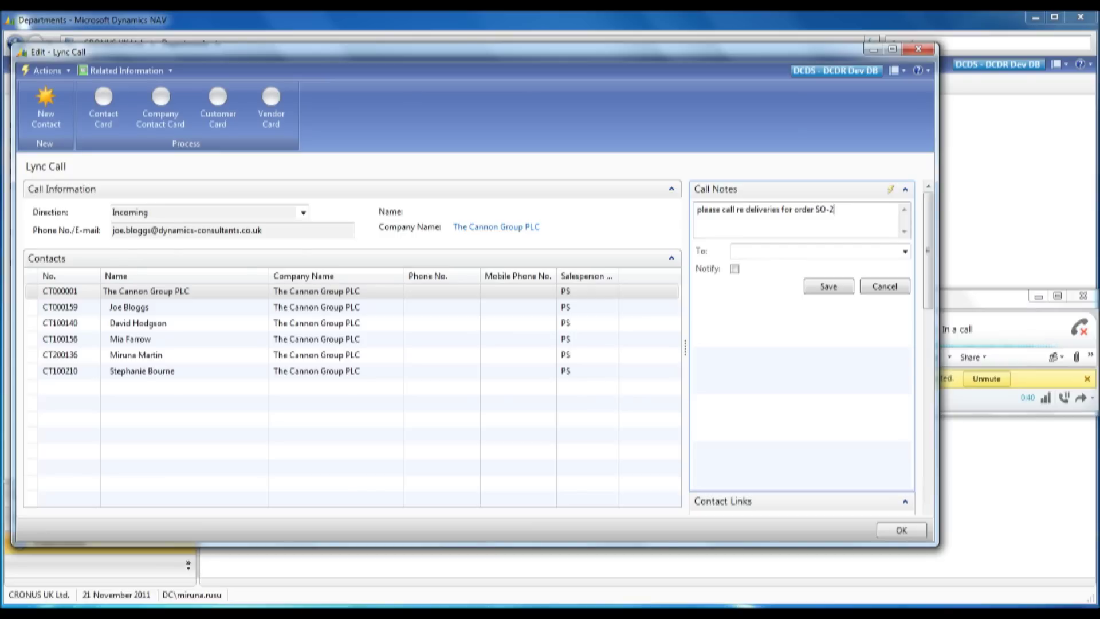
text(374)
click(906, 252)
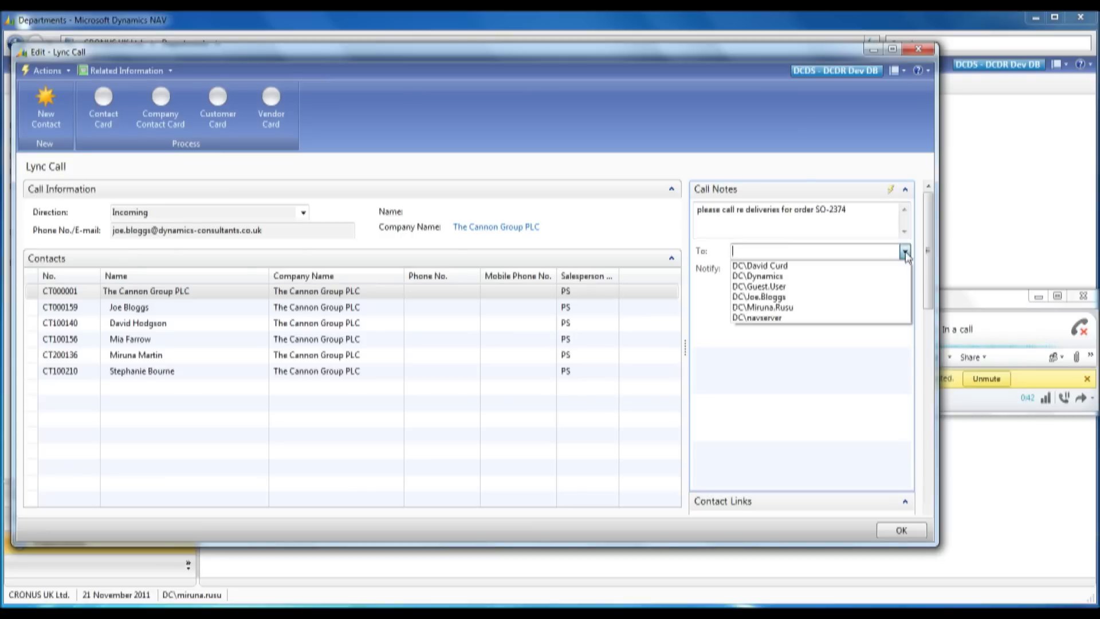
click(808, 308)
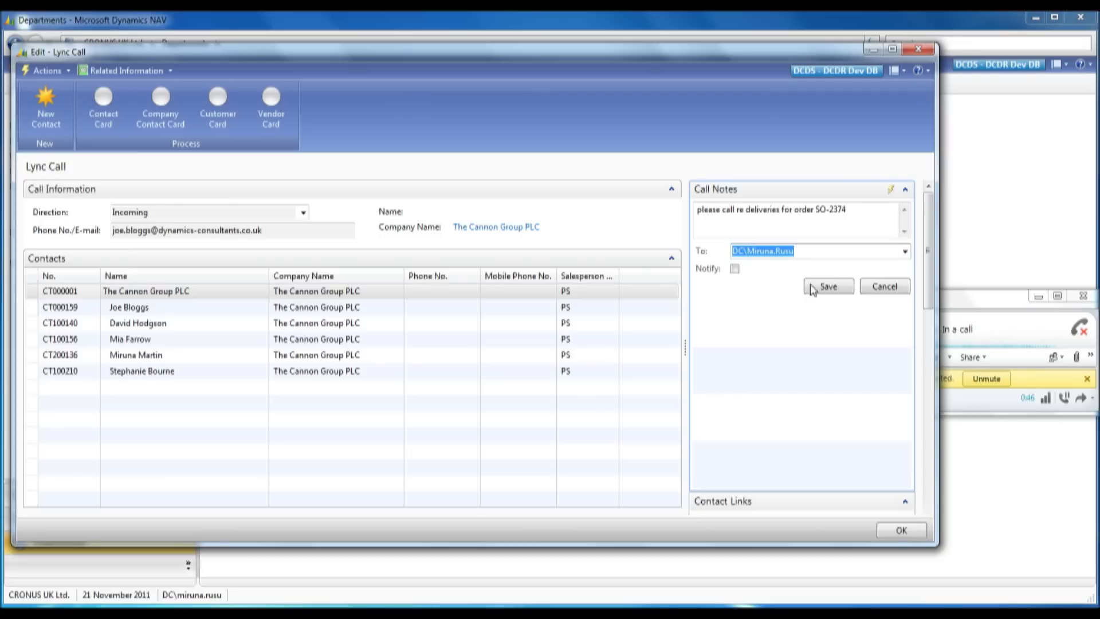
click(828, 286)
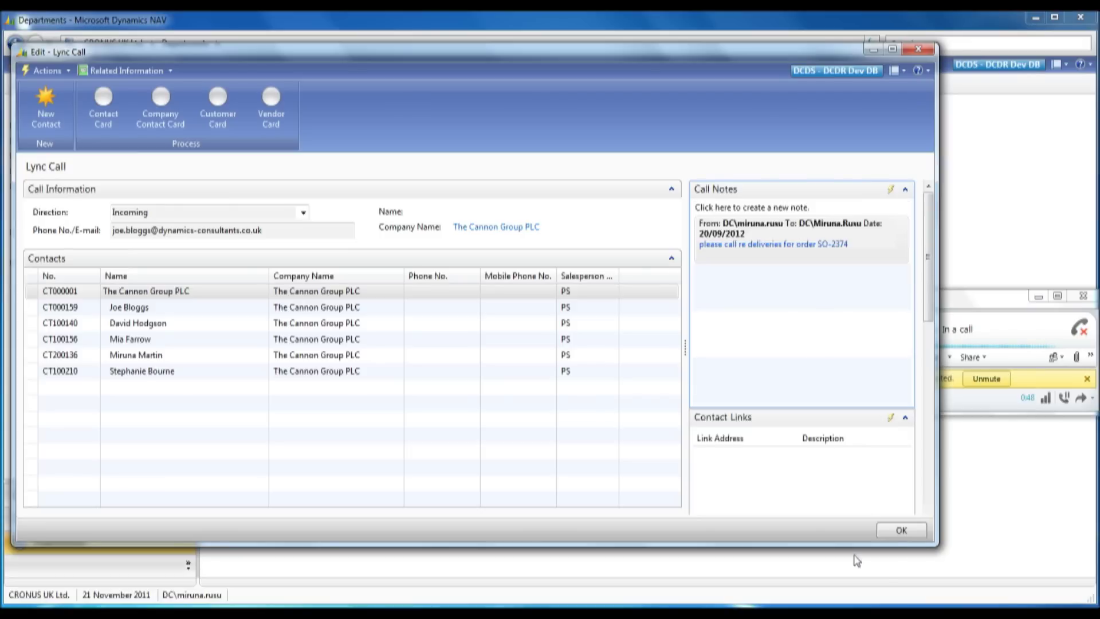
click(901, 534)
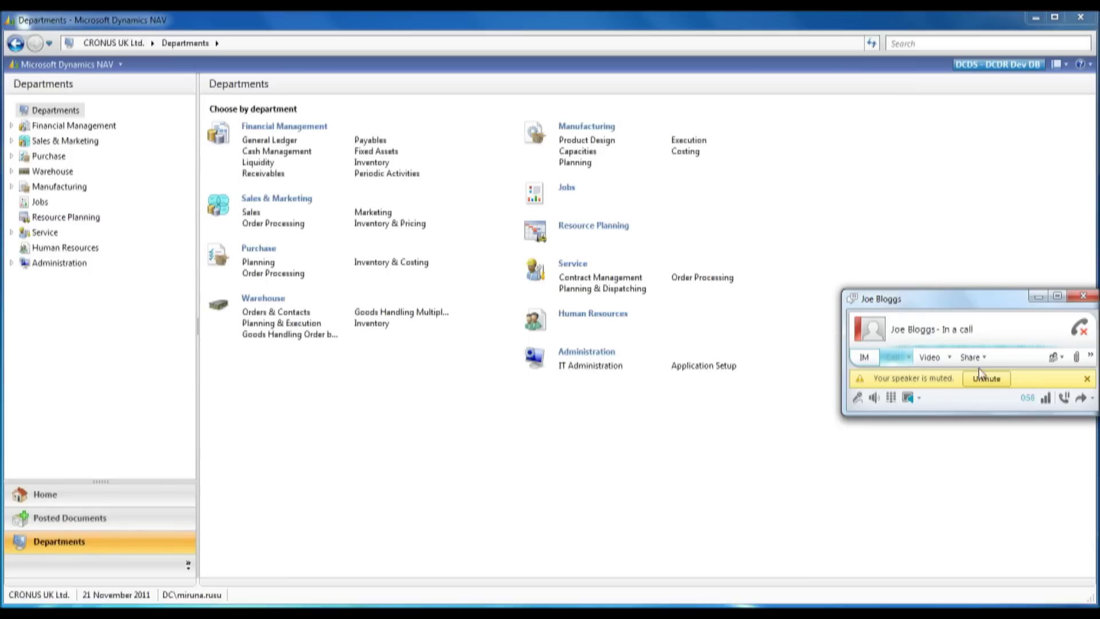
End the first call and open Joe Bloggs' record from the second incoming call
click(1080, 328)
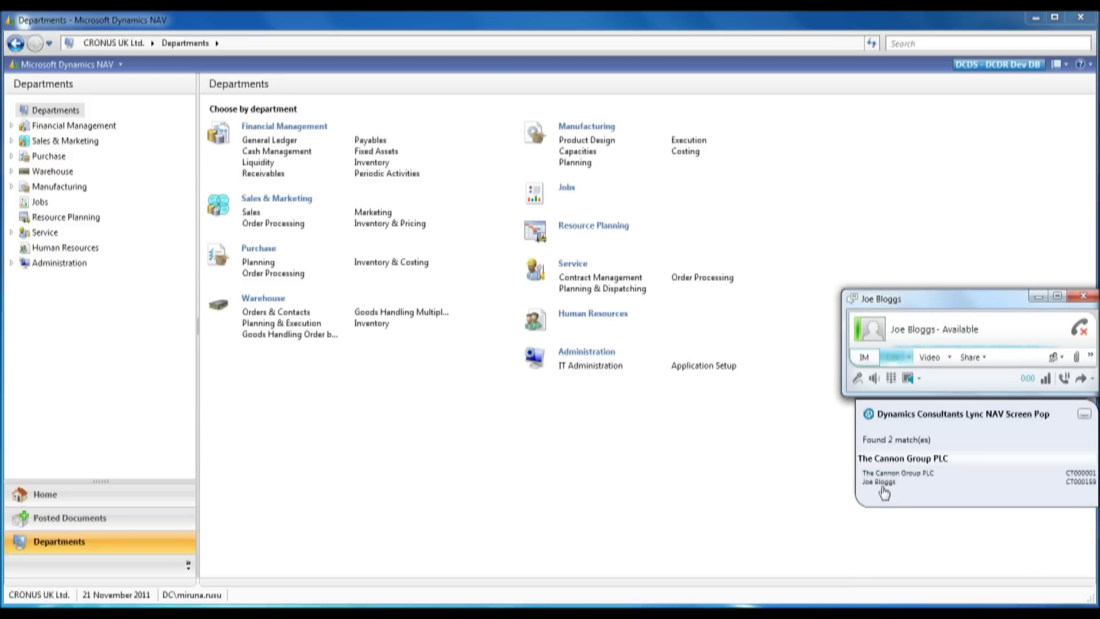
click(881, 483)
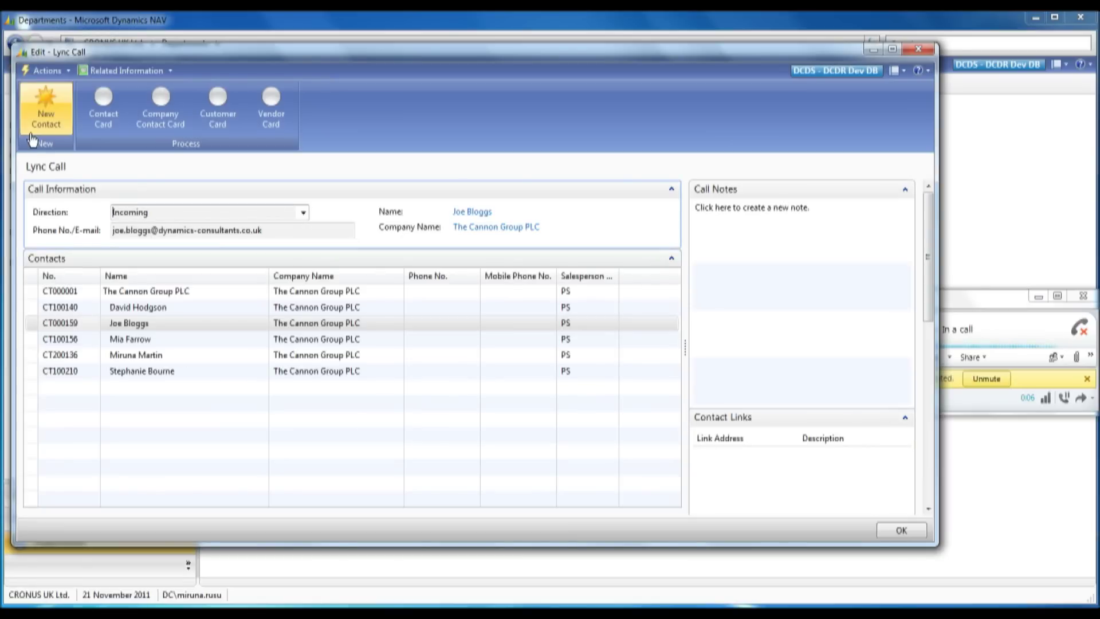
Change The Cannon Group PLC's company address to 10 Lower Street and save it
click(161, 110)
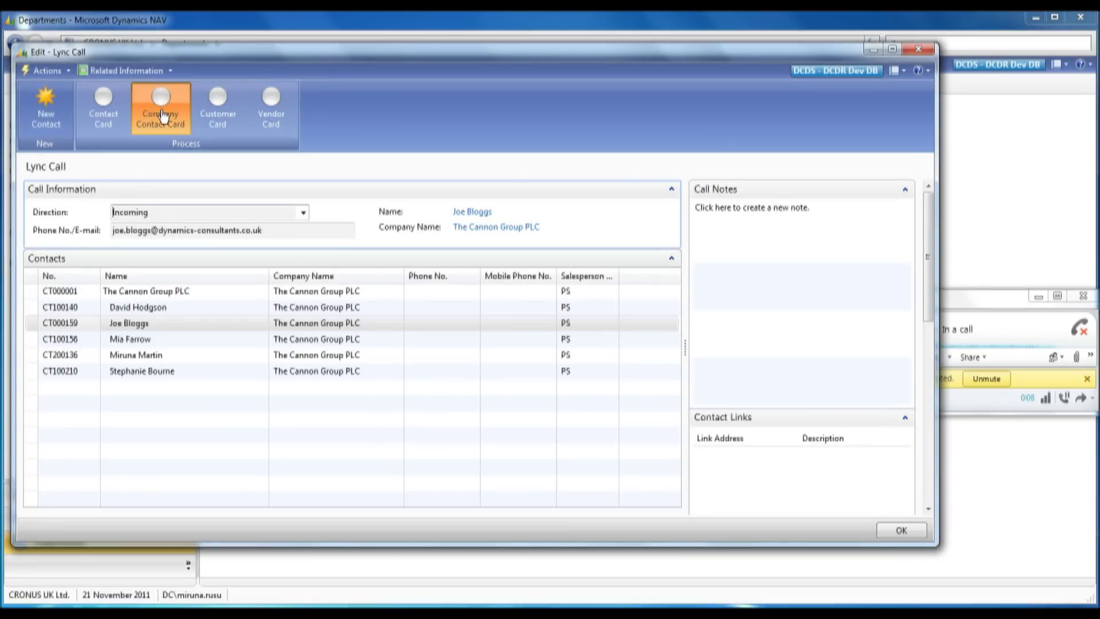
double_click(415, 270)
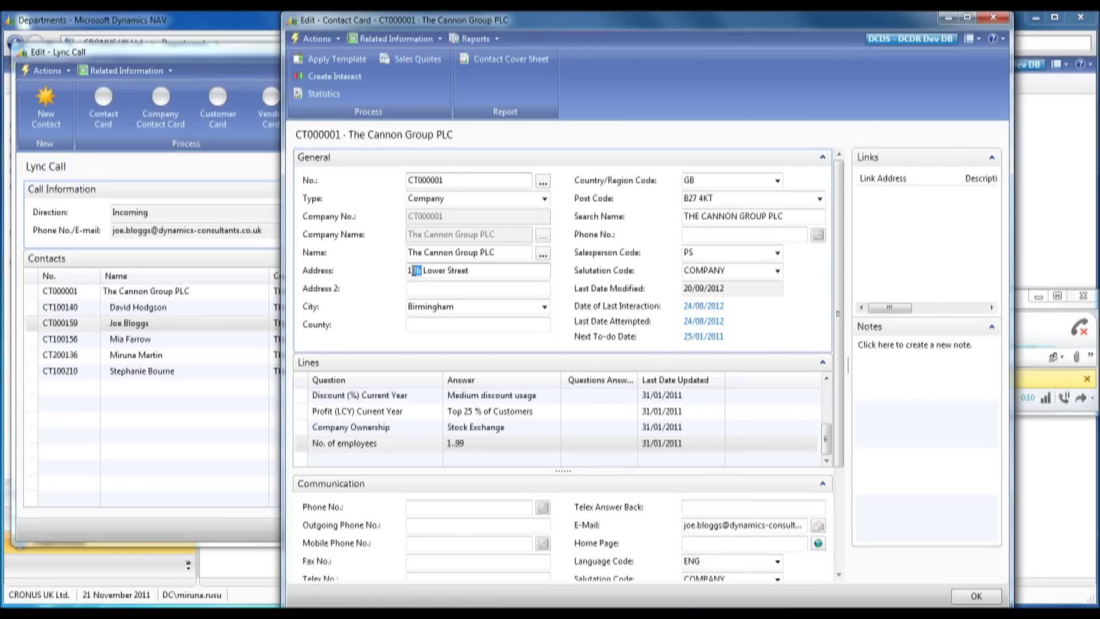
text(10)
click(974, 597)
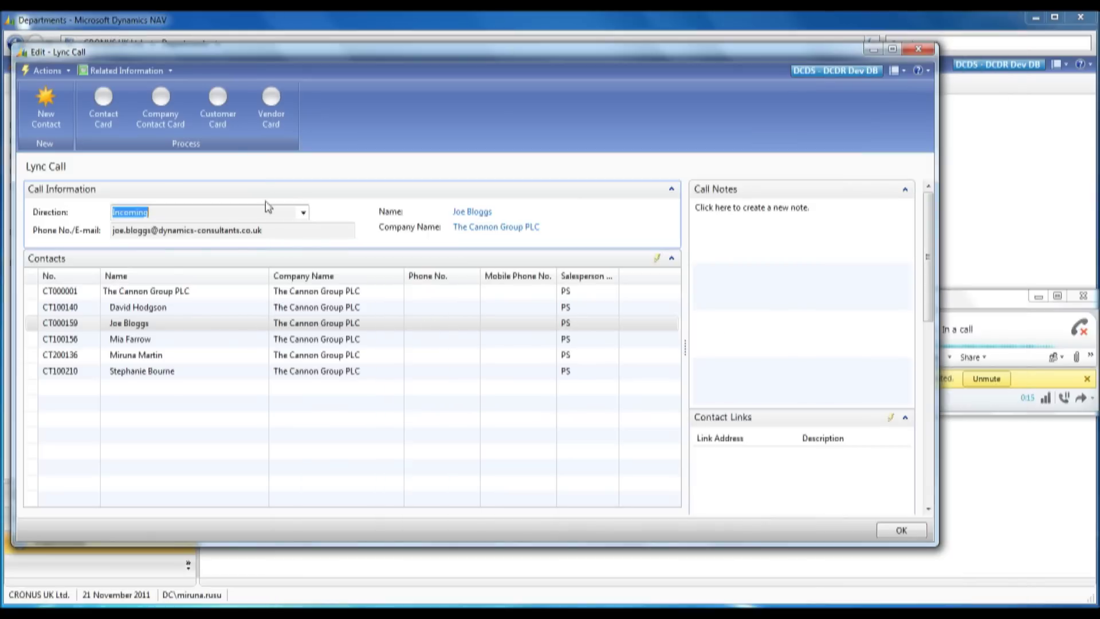
Review The Cannon Group PLC's customer card, then close the call record and hang up
click(218, 113)
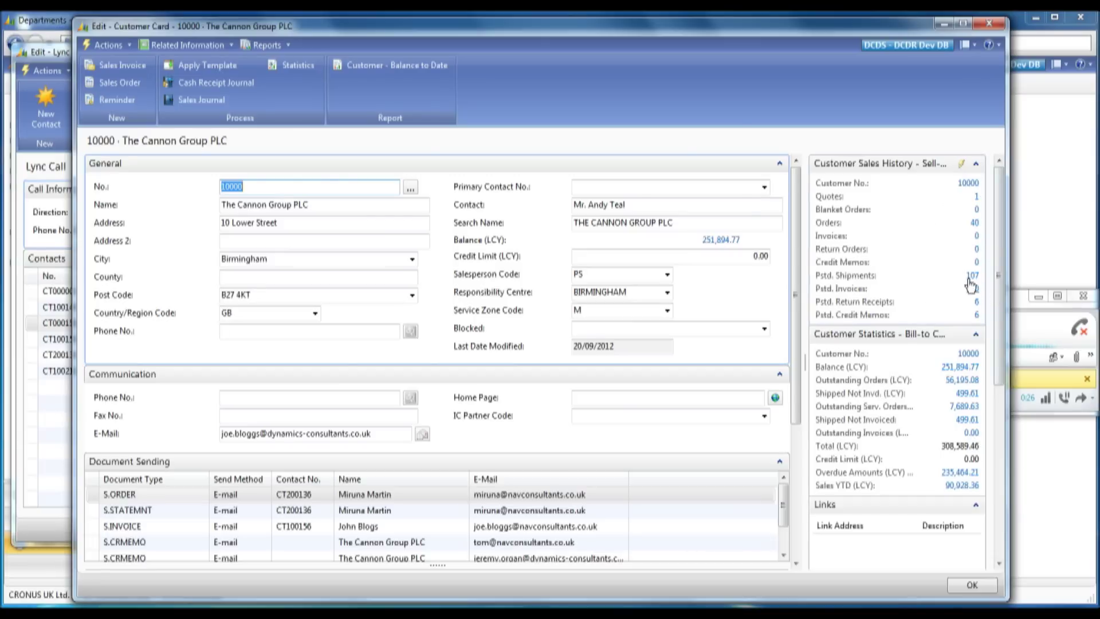
click(972, 585)
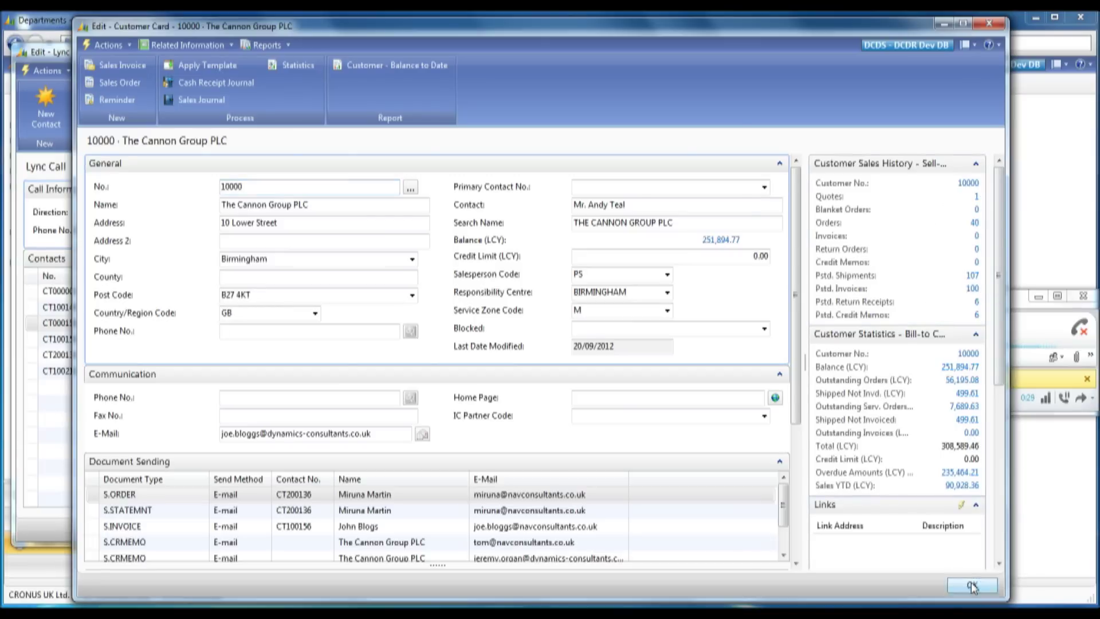
click(898, 522)
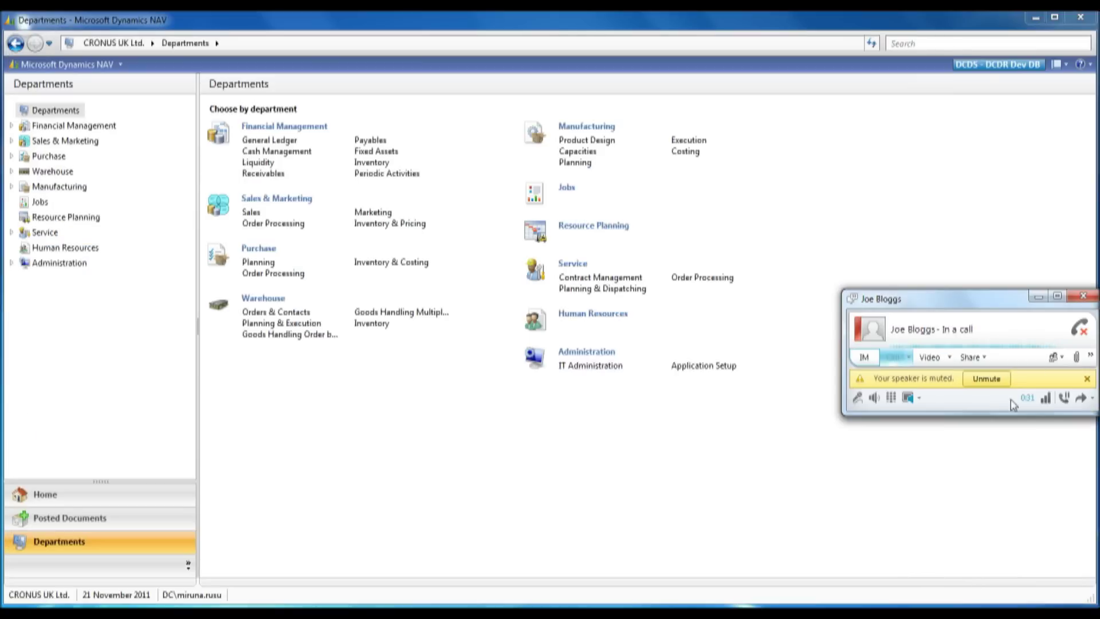
click(1080, 330)
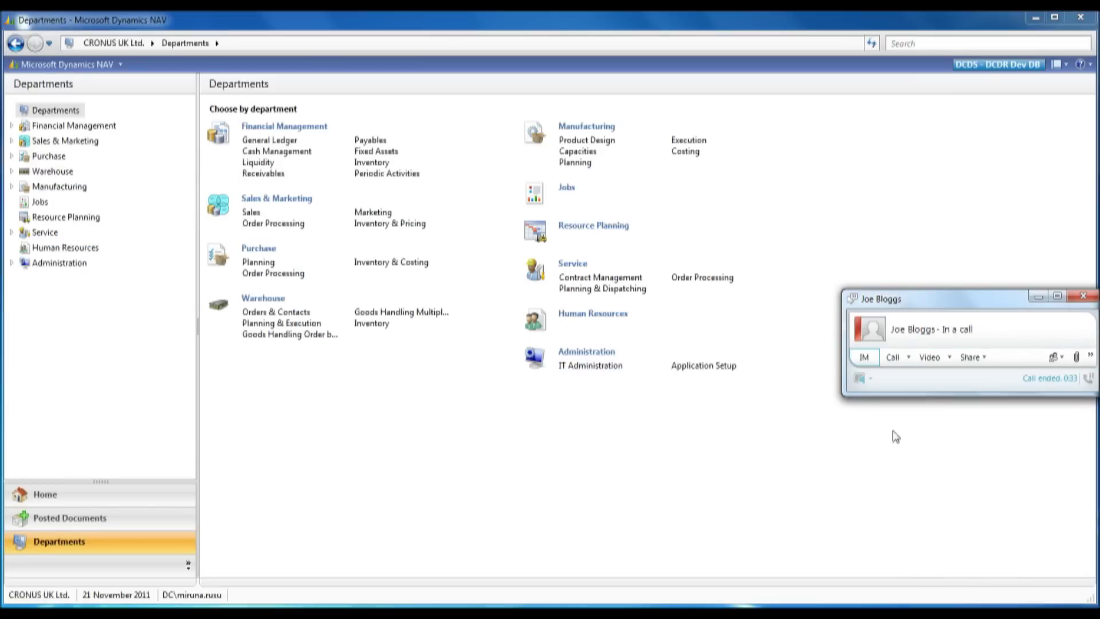
Check Joe Bloggs' SO-2374 delivery note in NAVLync's Lync Call Log Entries, then return to Departments
click(1083, 296)
click(703, 365)
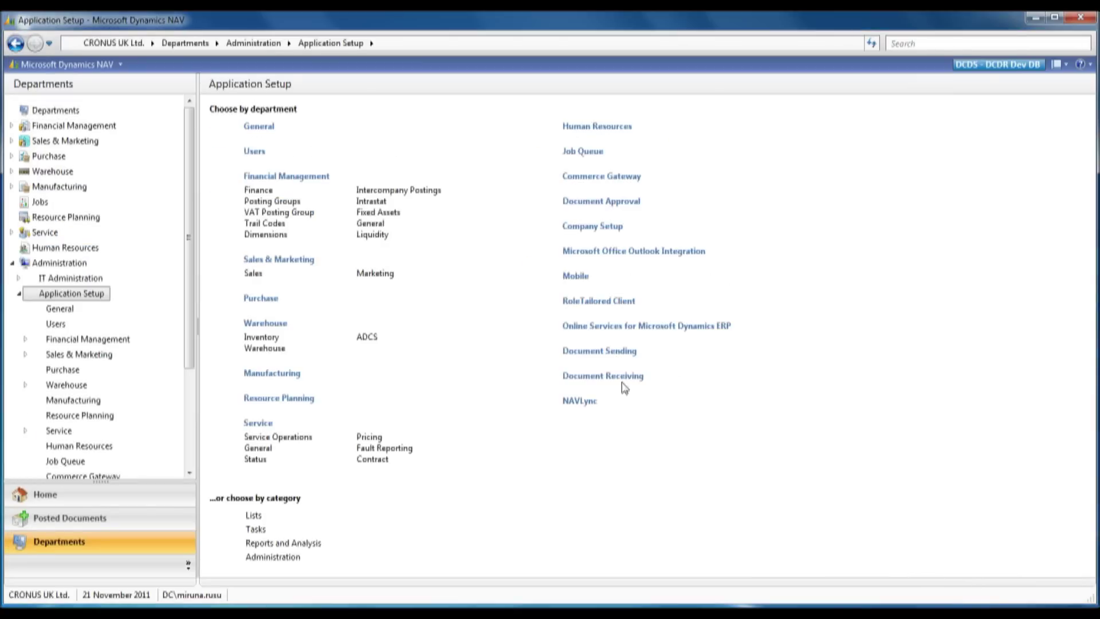
click(579, 402)
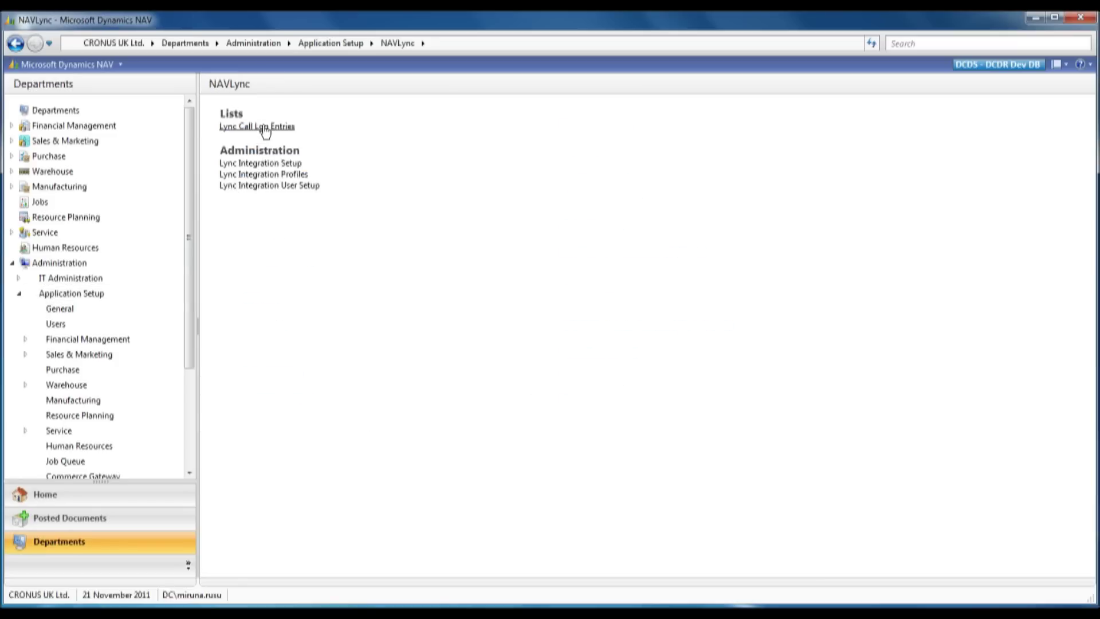
click(266, 127)
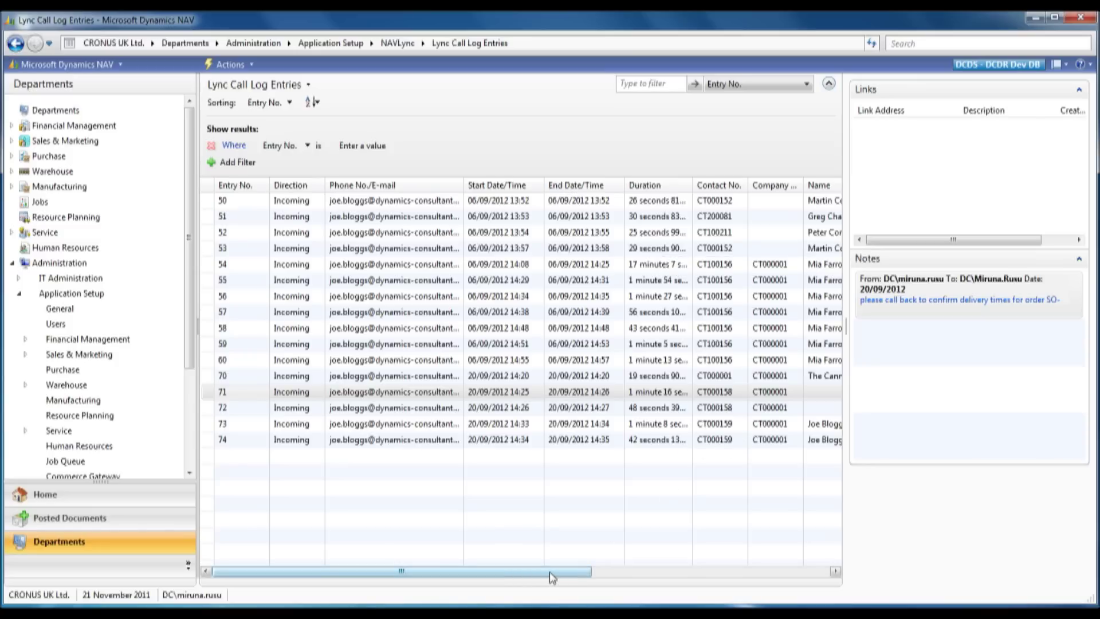
drag(575, 576, 771, 592)
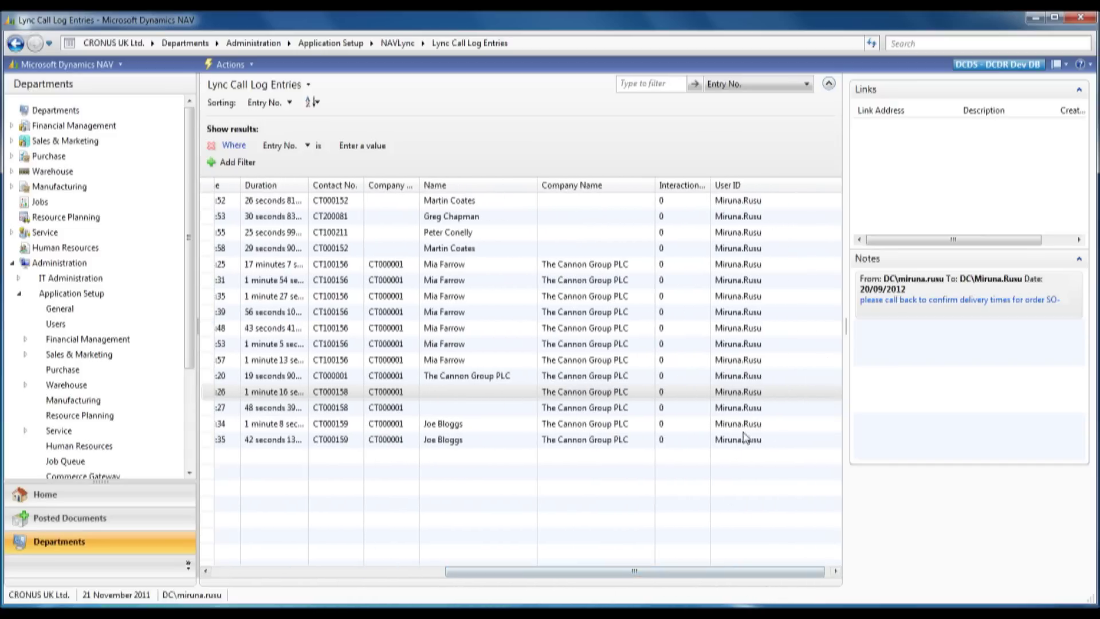
drag(554, 576, 413, 574)
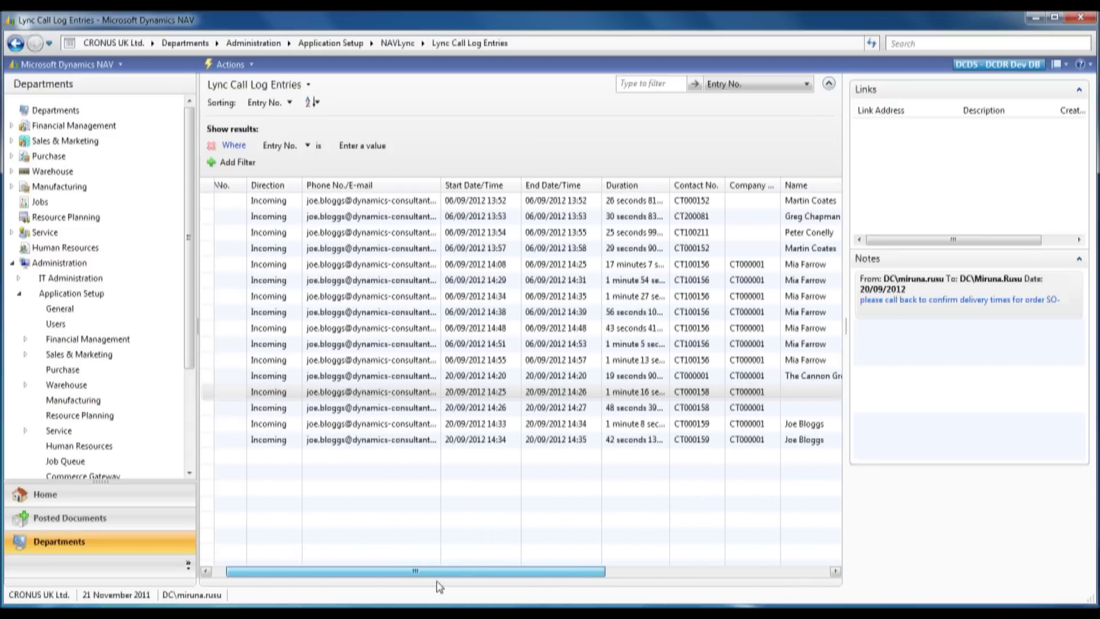
click(748, 424)
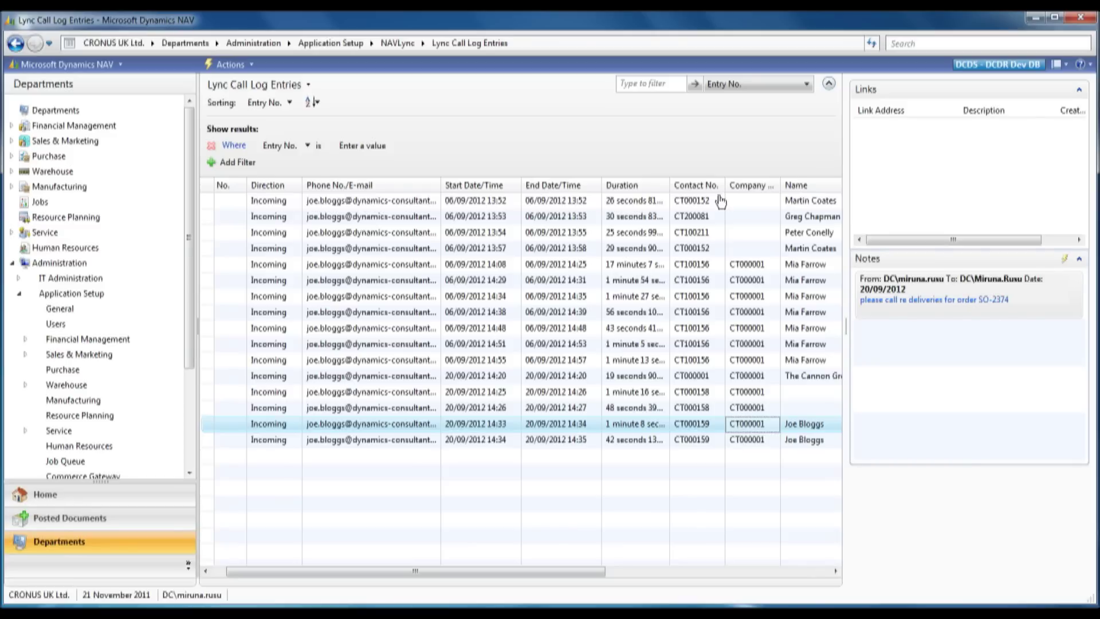
click(187, 43)
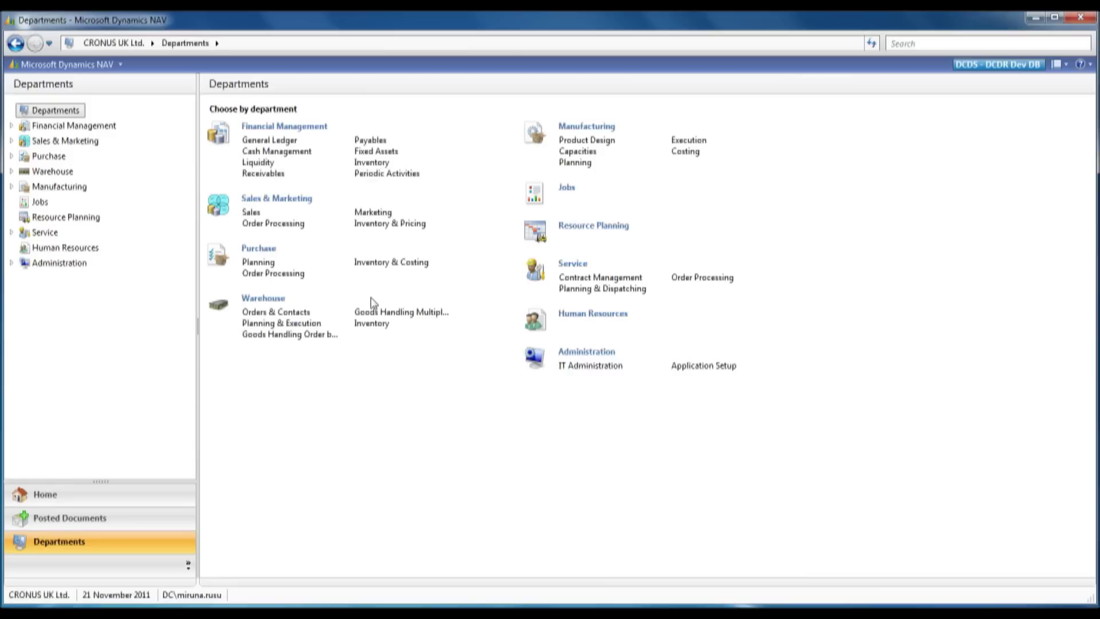